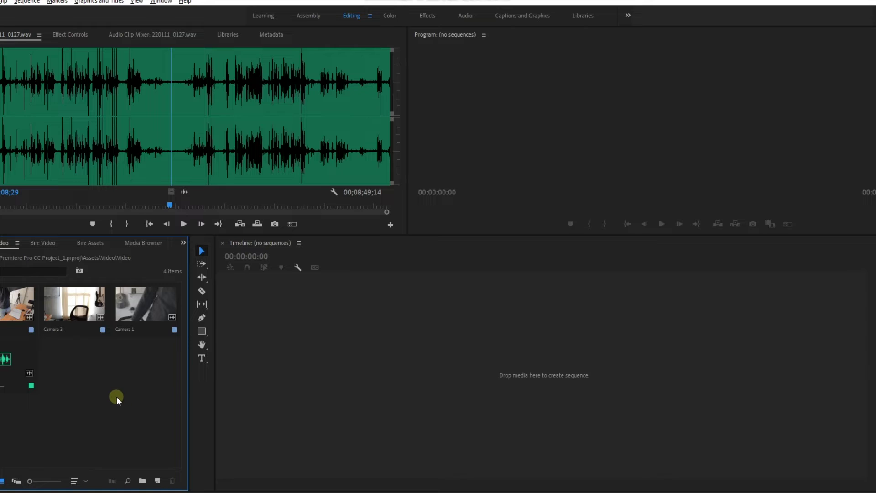
Create a Multi-cam bin and move the three camera clips and WAV recording into it
right_click(102, 381)
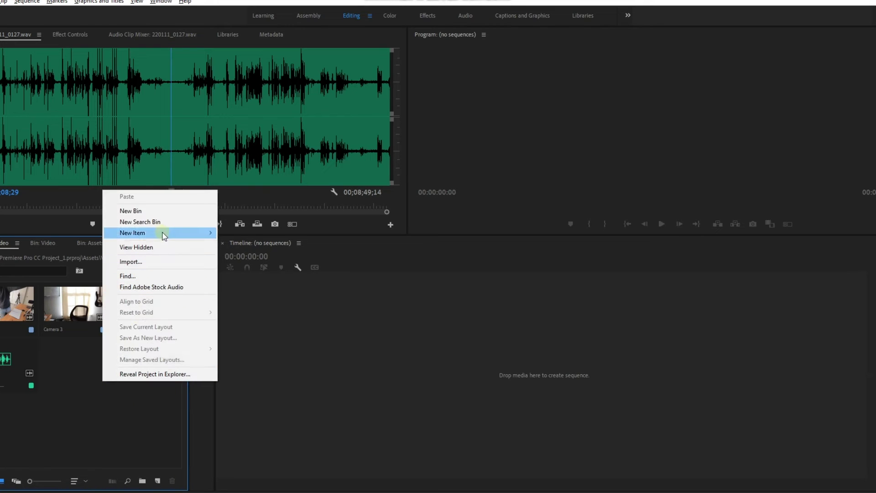
left_click(171, 211)
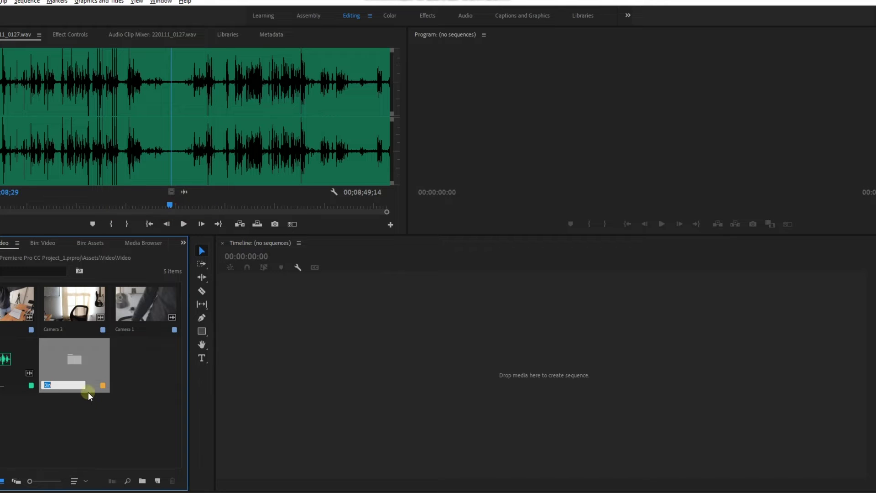
type("M")
type("ulti-cam")
left_click(81, 400)
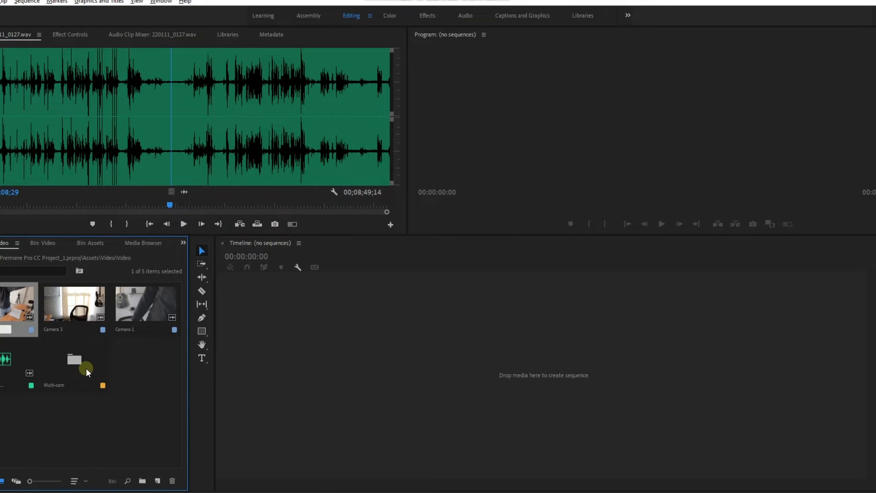
left_click(13, 363, "shift")
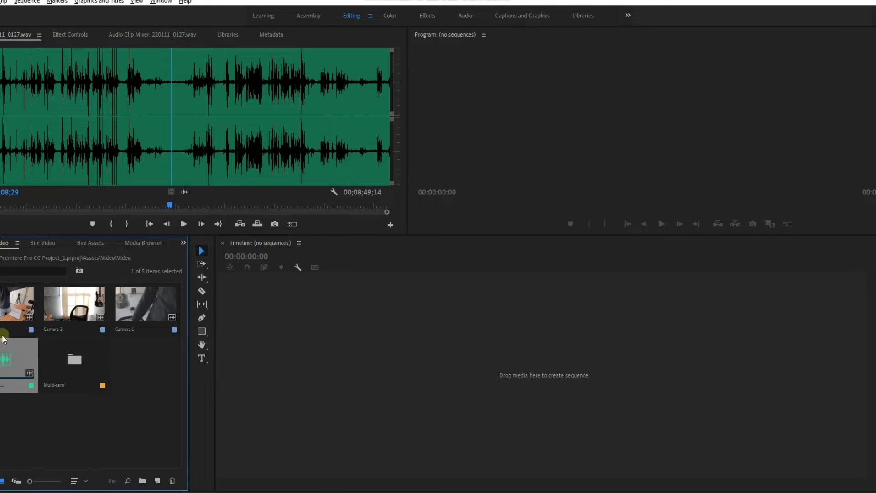
left_click_drag(2, 328, 75, 357)
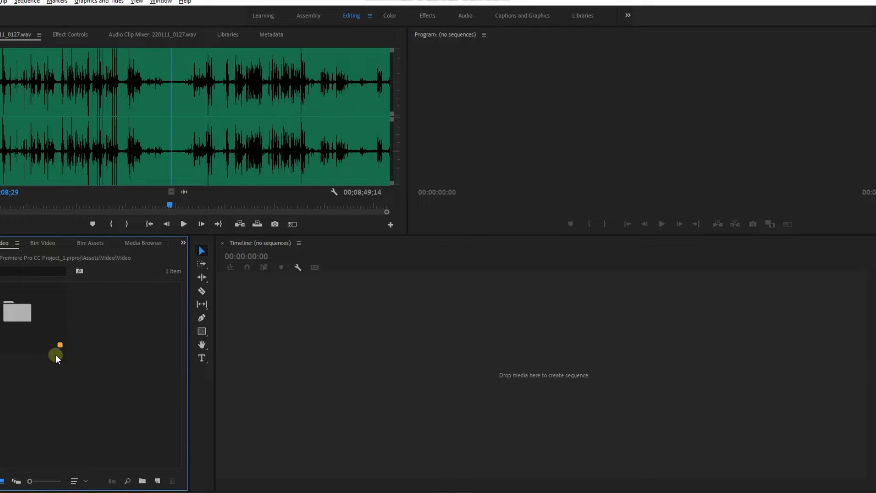
Create the 'Multi cam tutorial' multi-camera source sequence from the clips, synchronised by Audio
right_click(29, 314)
mouse_move(53, 188)
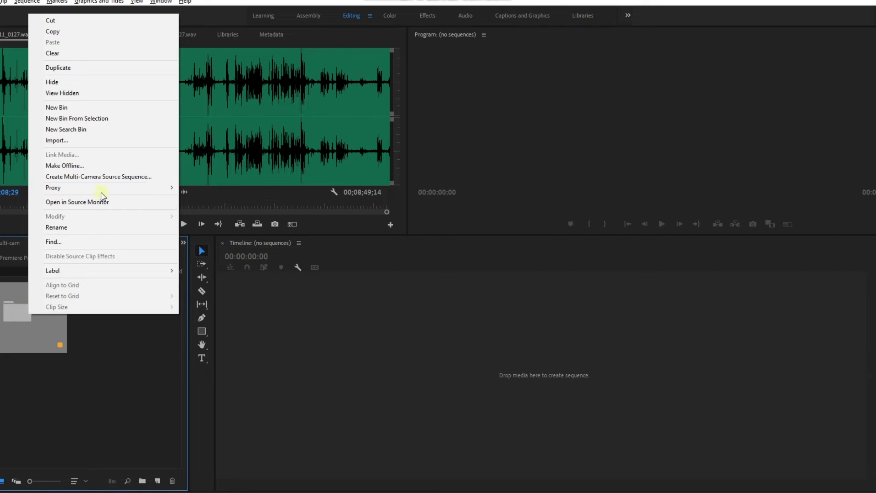
left_click(135, 177)
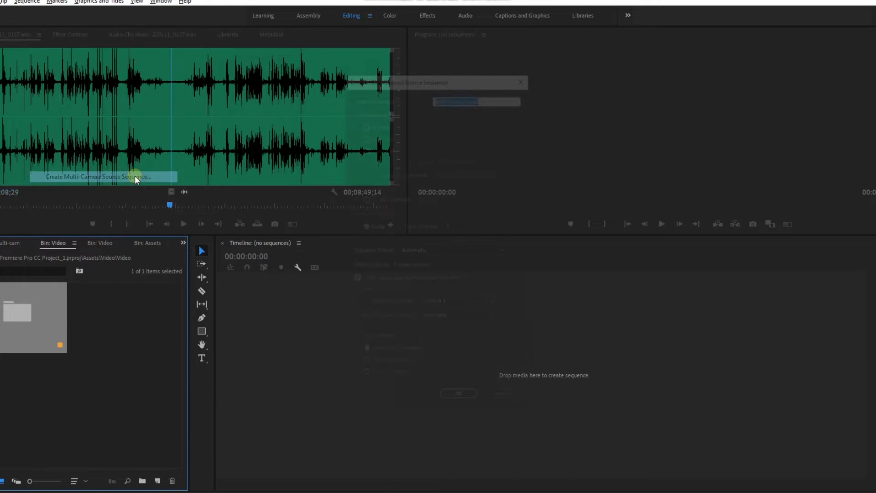
type("Multi cam tutorial")
left_click(499, 96)
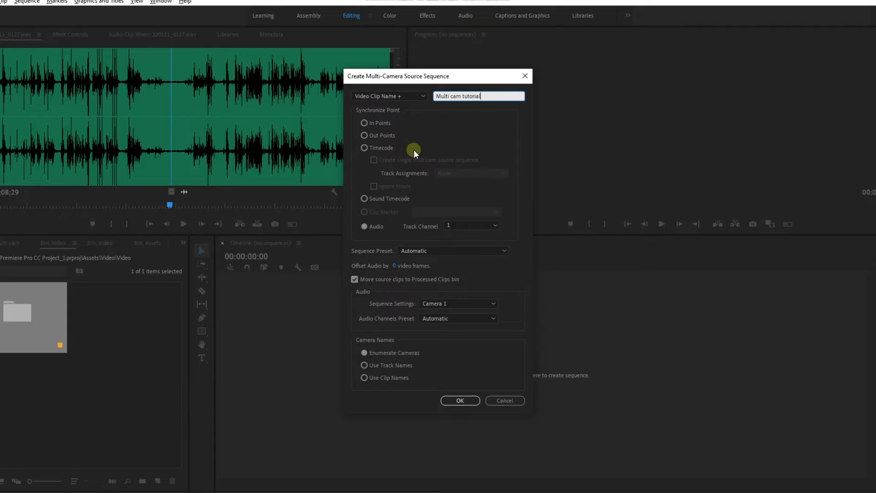
left_click(365, 227)
left_click(468, 405)
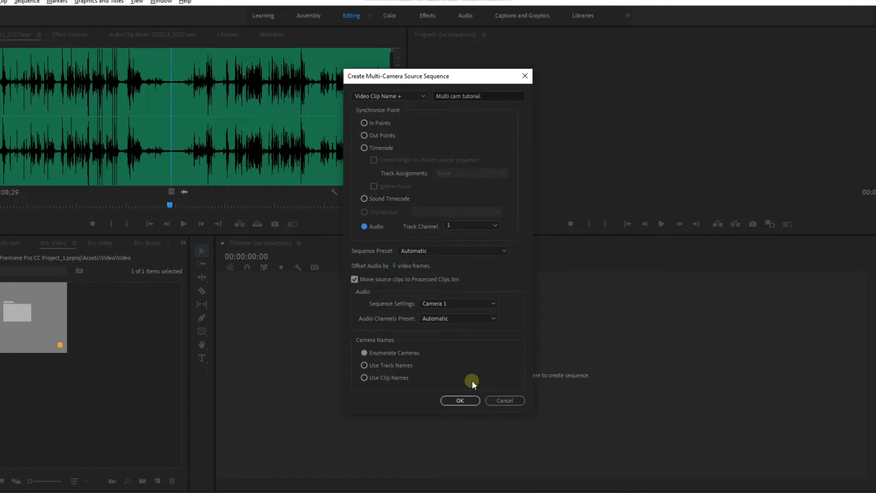
left_click(471, 400)
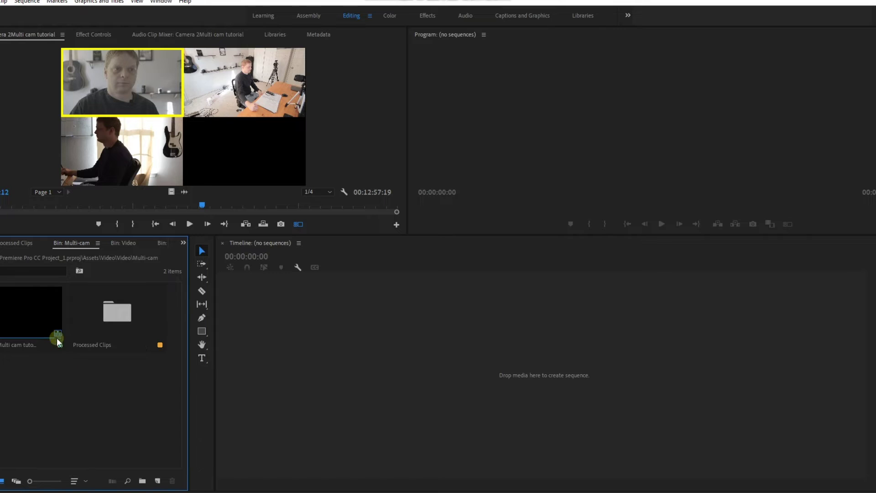
Browse the source clips in Processed Clips, then return to the Multi-cam bin
left_click(121, 325)
double_click(122, 324)
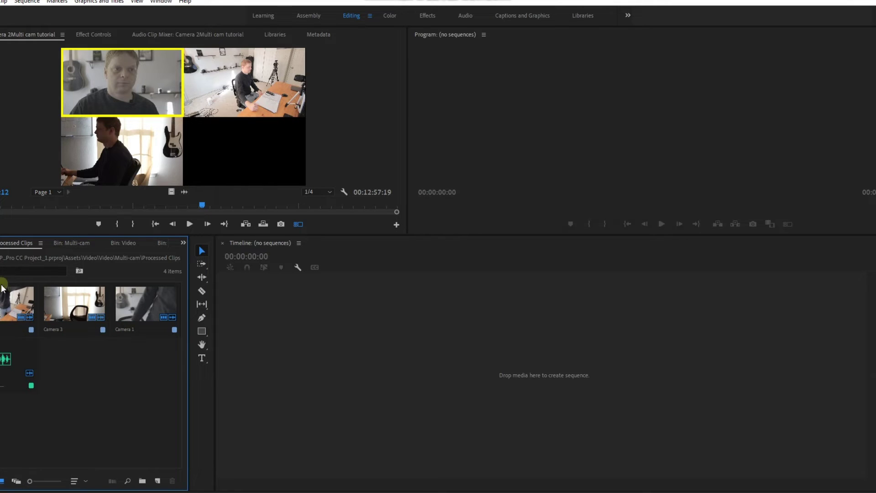
left_click(71, 242)
left_click(34, 332)
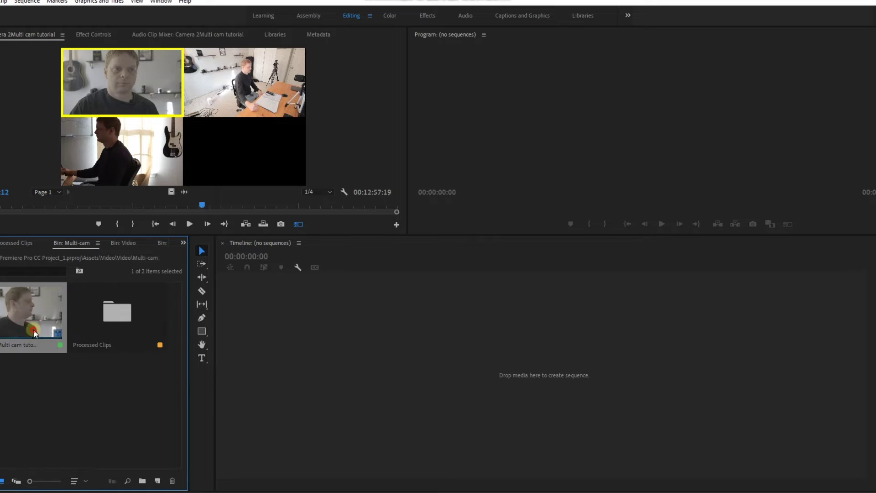
Create a Sequence 01 with default settings, then delete it from the bin
right_click(63, 395)
mouse_move(94, 248)
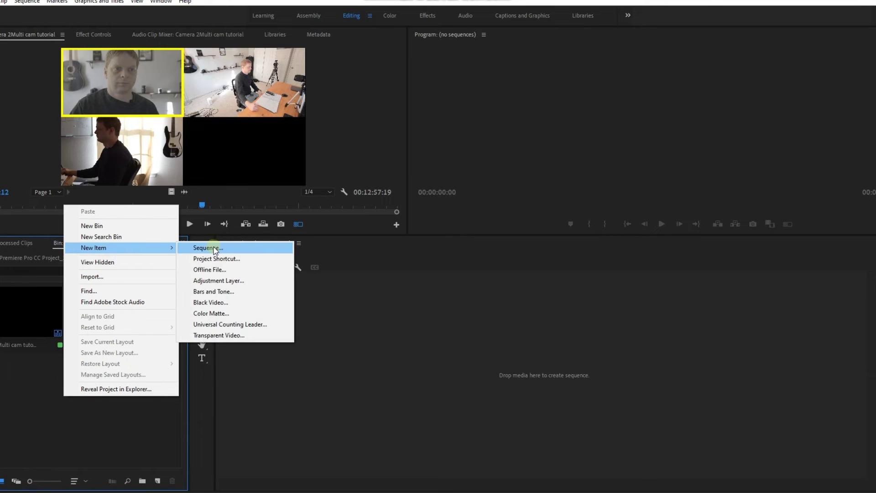
left_click(212, 248)
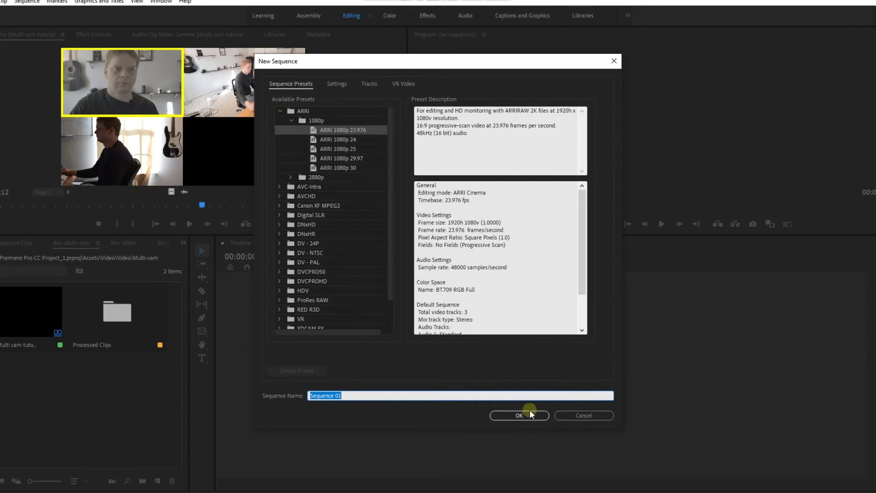
left_click(520, 415)
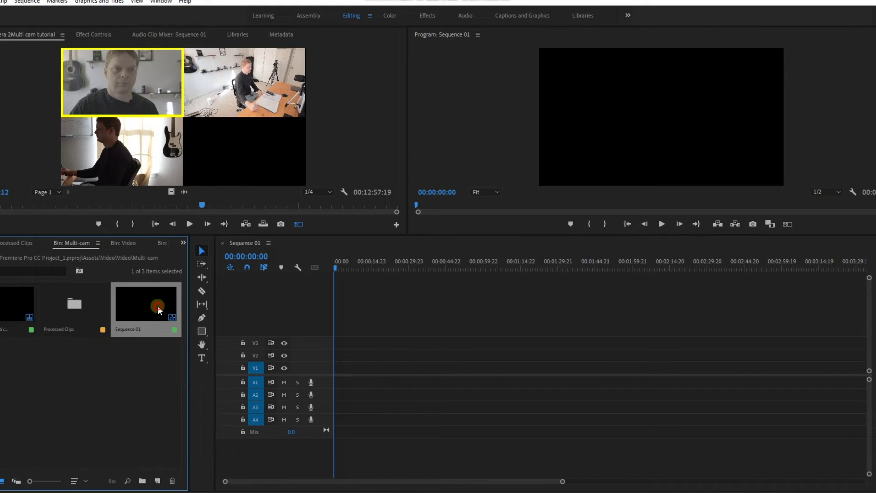
left_click(142, 376)
left_click(142, 319)
key("Delete")
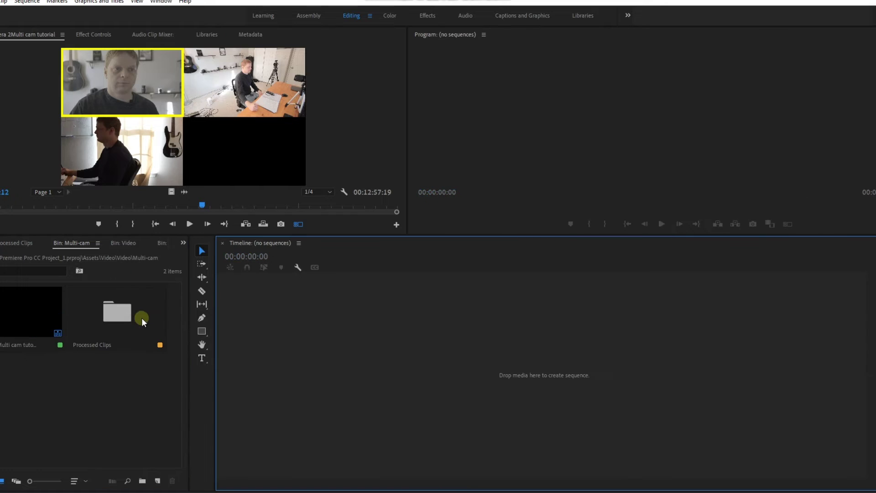
Make a sequence from the multicam clip, show the multi-camera grid, and scrub to about 31 seconds
left_click(2, 319)
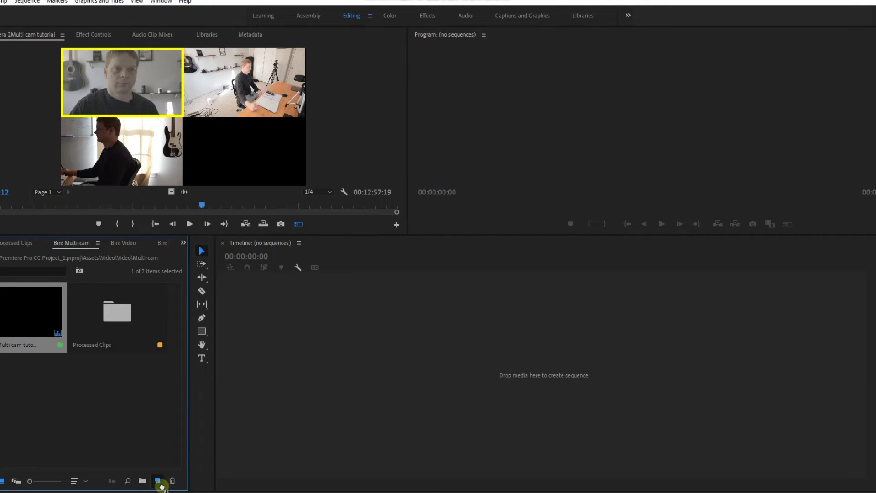
left_click_drag(142, 459, 158, 481)
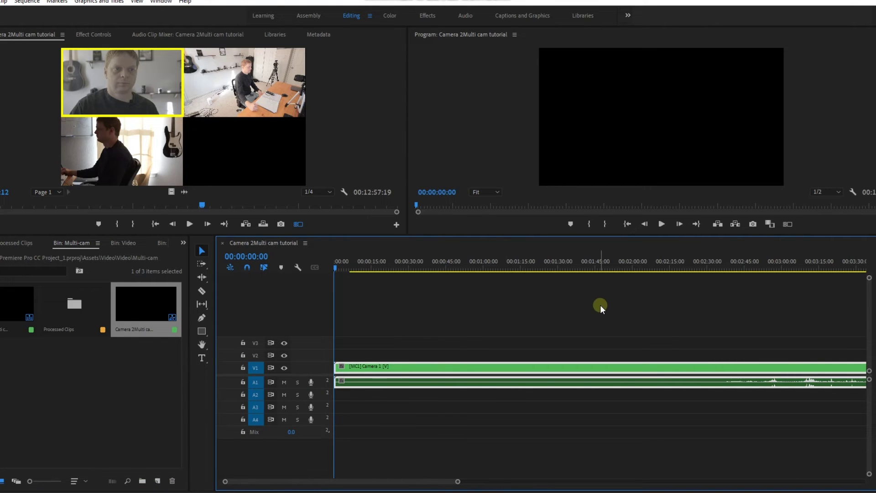
key("shift+0")
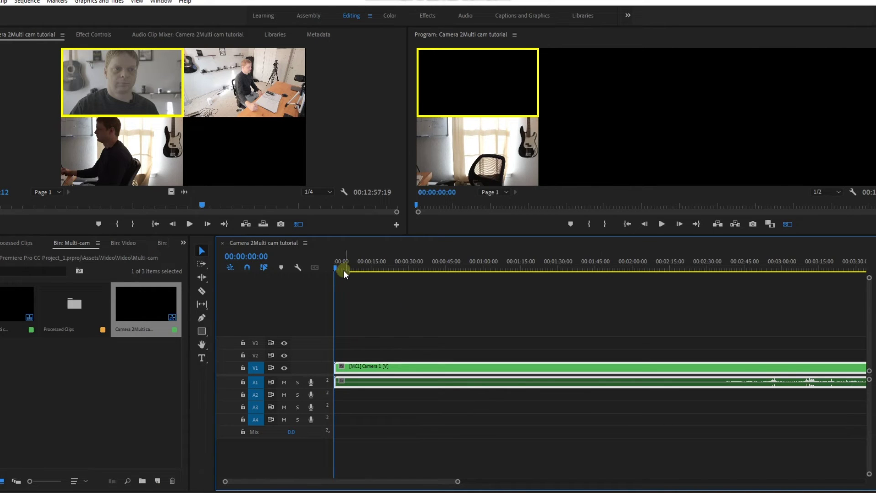
left_click_drag(335, 268, 393, 262)
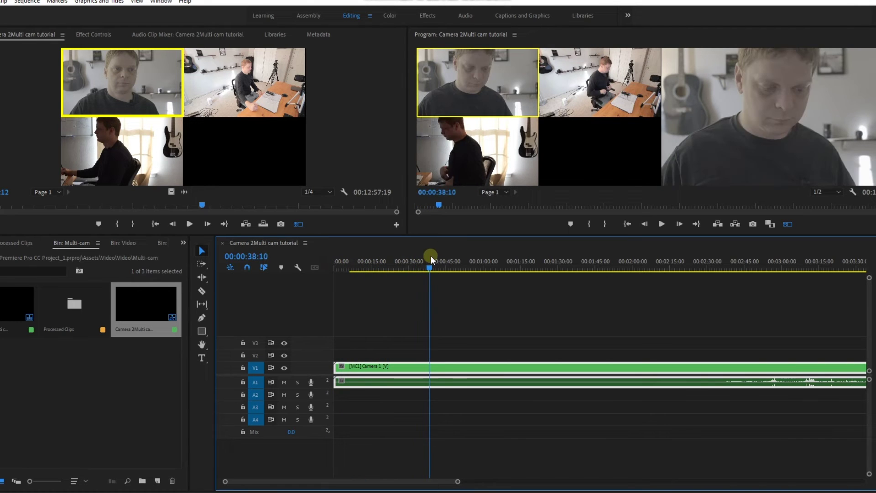
mouse_move(393, 262)
left_mouse_down()
mouse_move(420, 260)
mouse_move(336, 269)
left_mouse_up()
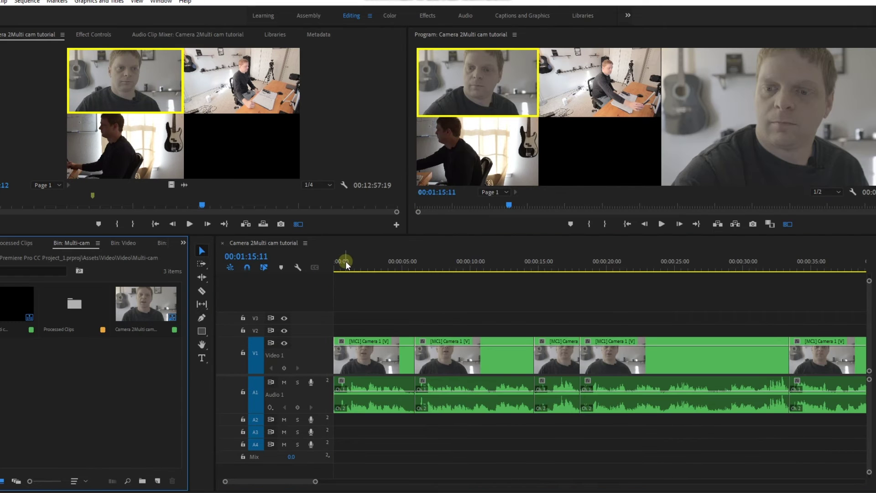
Play the multicam sequence from 00:00:27:07 and cut to the Camera 2 angle
left_click(336, 264)
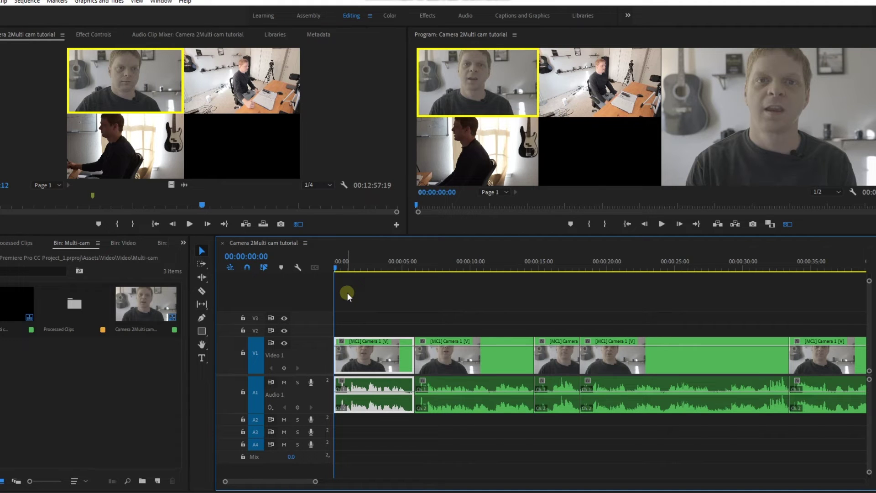
mouse_move(696, 277)
left_mouse_down()
mouse_move(644, 286)
mouse_move(704, 287)
left_mouse_up()
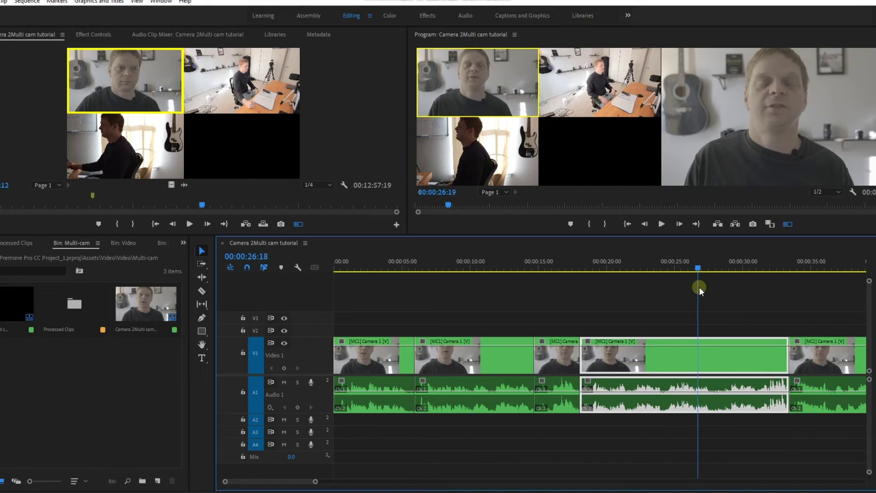
left_click_drag(704, 287, 708, 287)
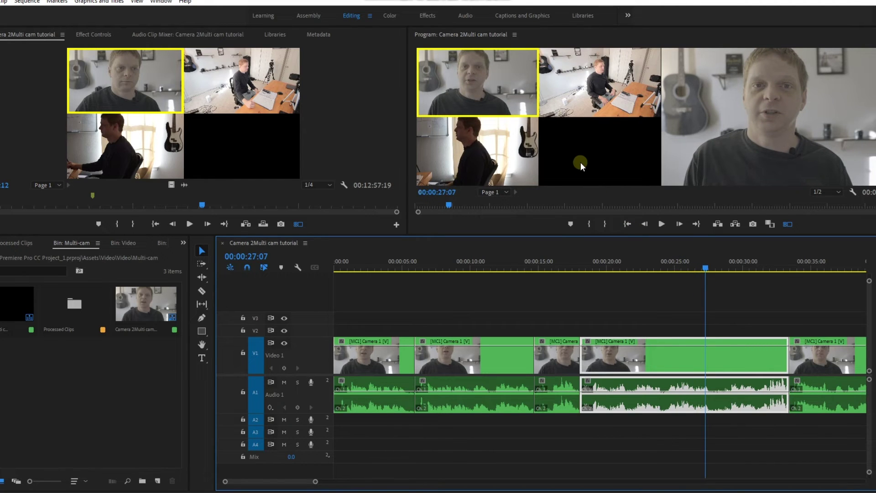
key("space")
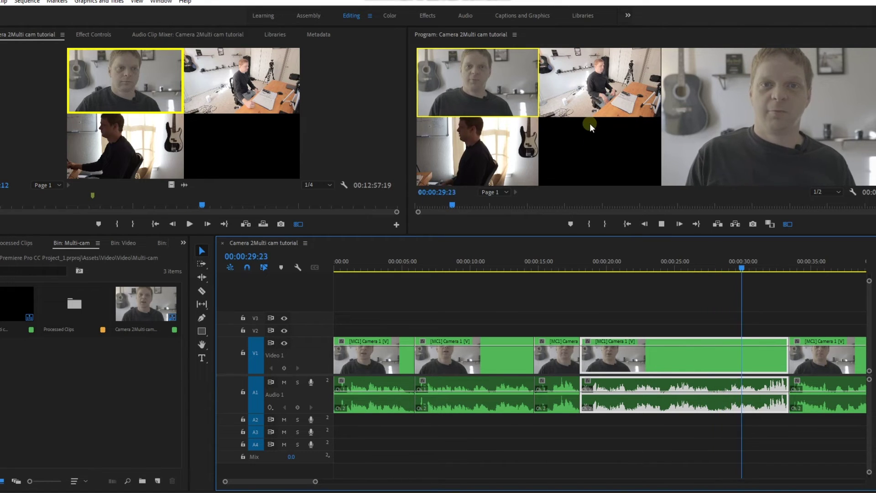
left_click(596, 90)
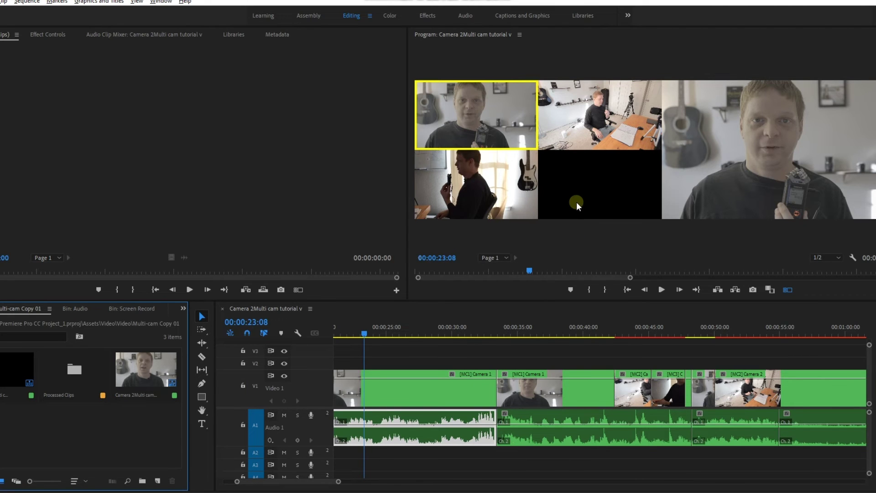
Switch the current clip to Camera 2, then Camera 3, then back to Camera 1
left_click(598, 129)
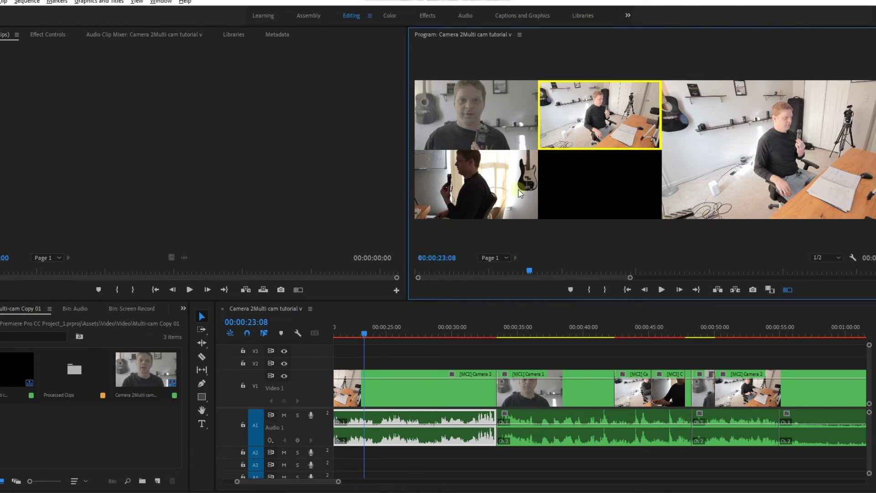
left_click(505, 194)
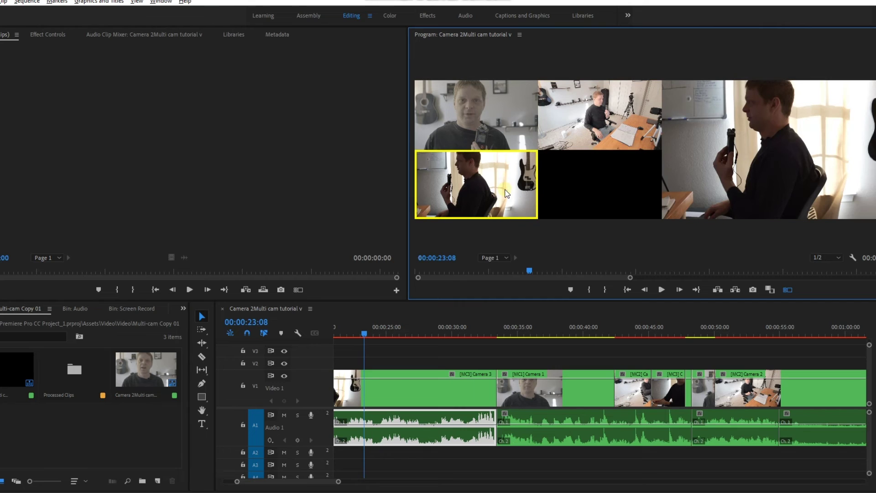
left_click(495, 121)
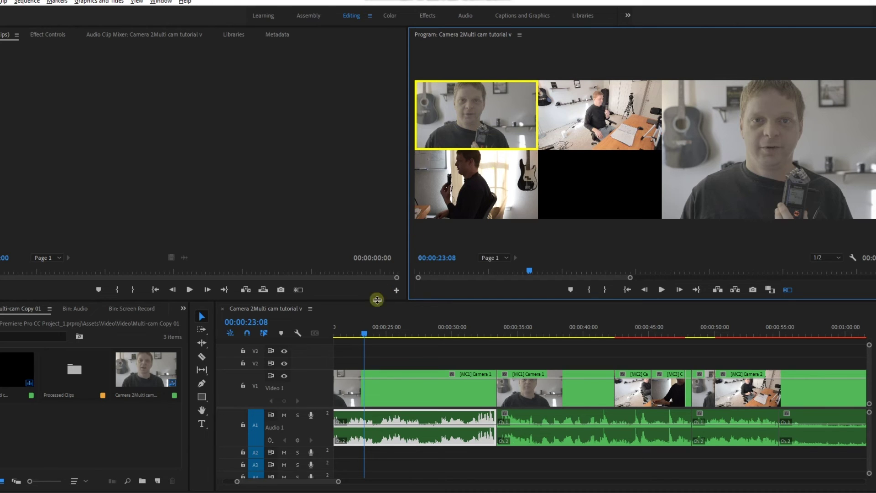
Play from 00:00:23:08, recording cuts to Camera 2, Camera 3, then Camera 1
left_click(365, 333)
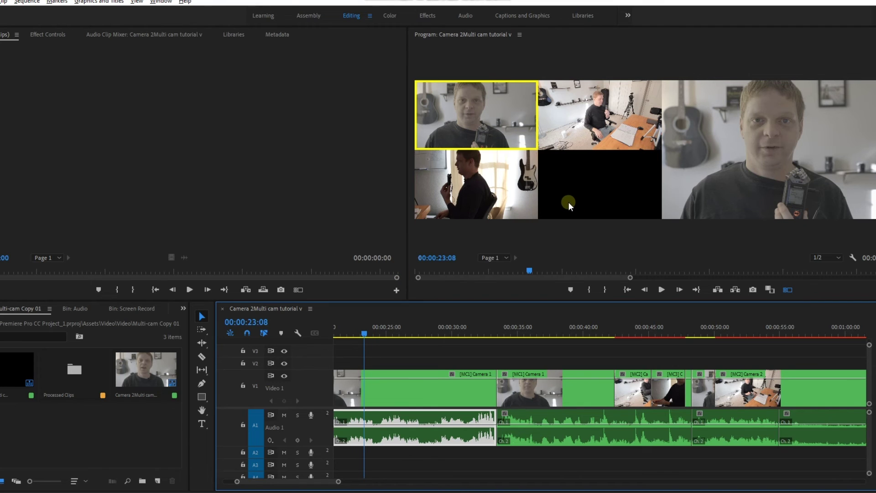
key("space")
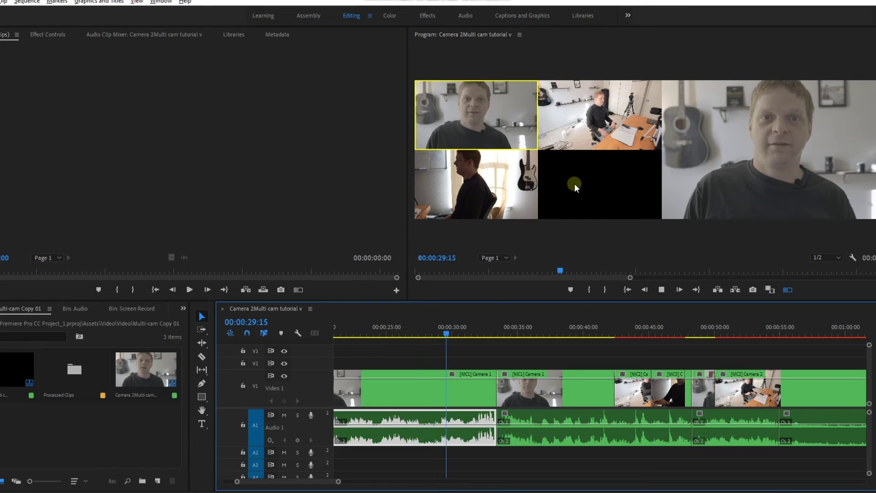
left_click(582, 124)
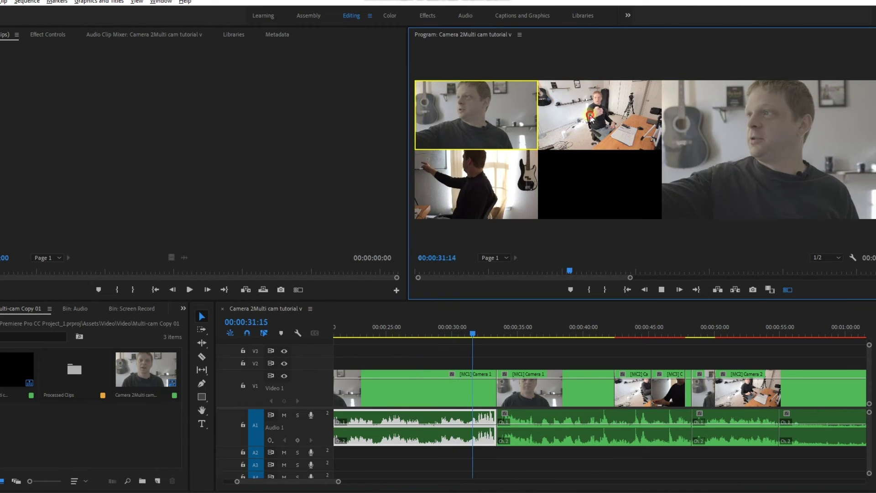
left_click(467, 186)
key("1")
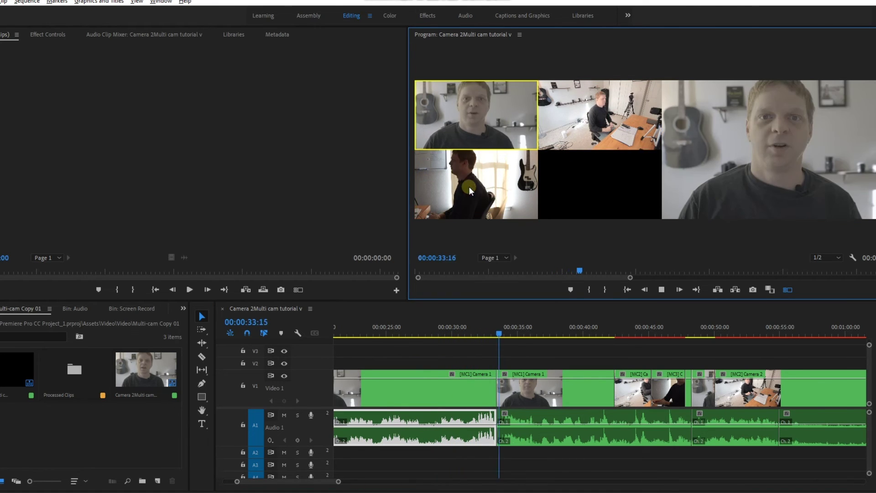
key("space")
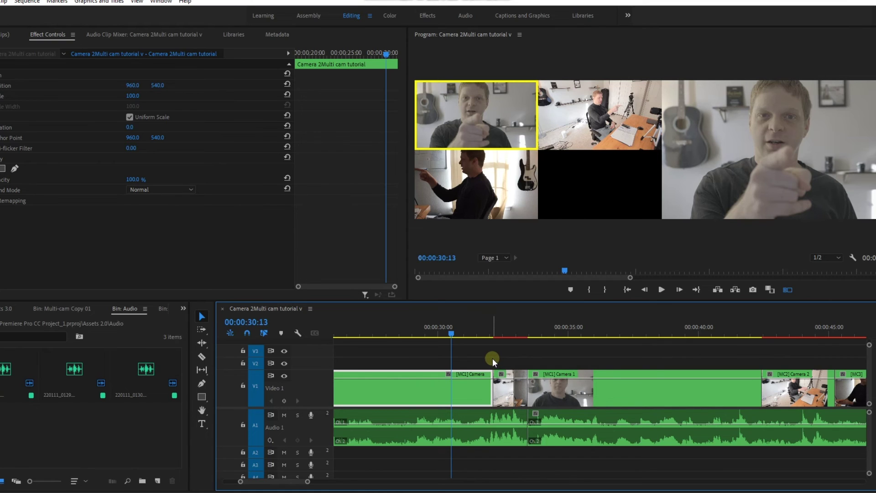
Roll the two edit points after 30 seconds earlier to the playhead and play back the result
left_click_drag(463, 329, 484, 329)
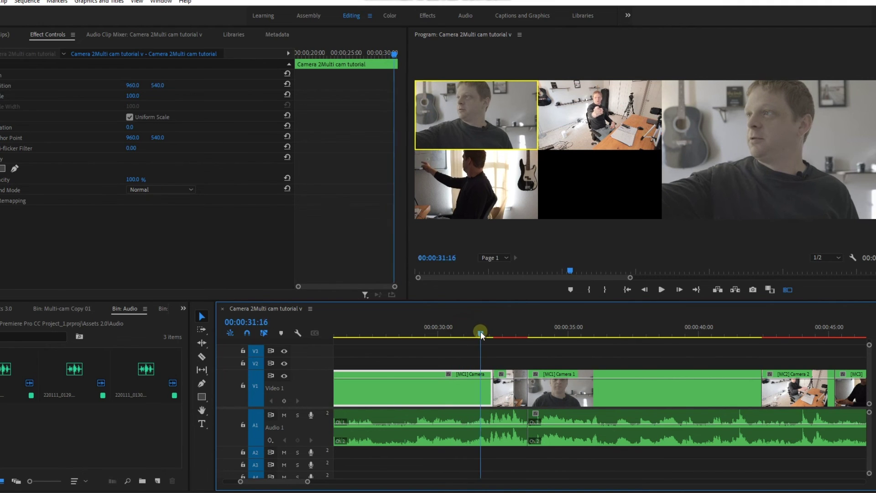
left_click_drag(484, 329, 464, 337)
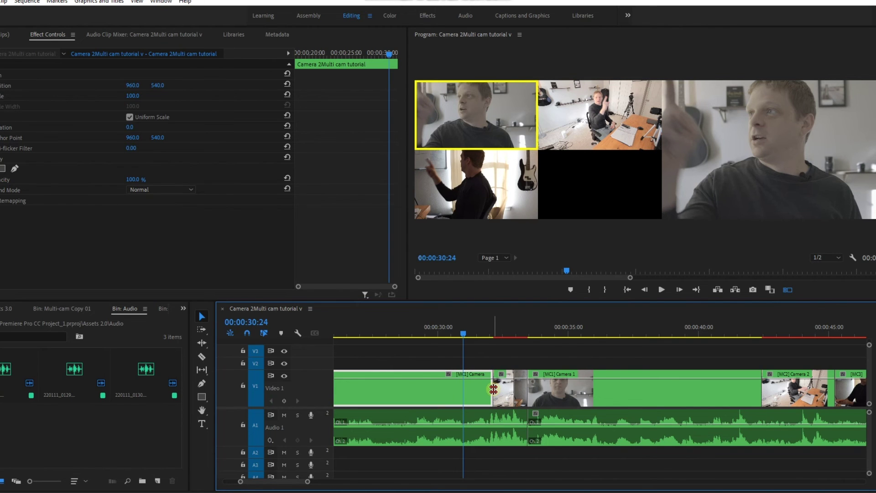
left_click_drag(493, 388, 466, 391)
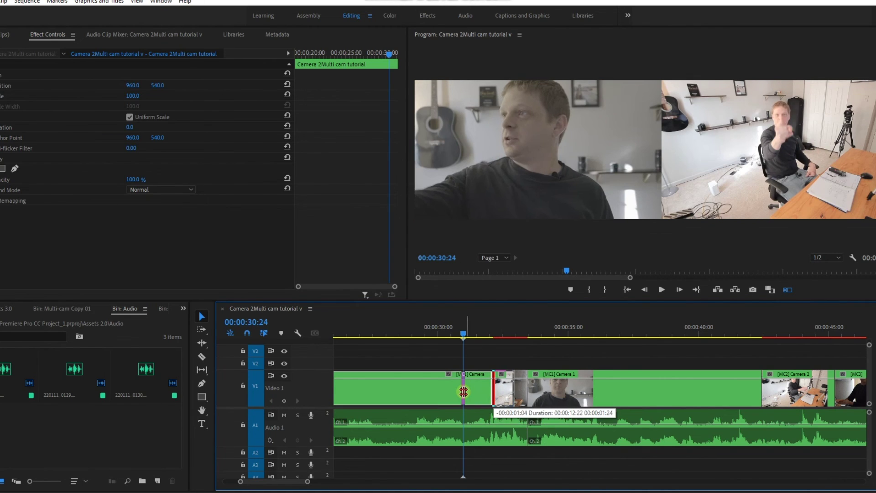
mouse_move(465, 328)
left_mouse_down()
mouse_move(454, 335)
mouse_move(498, 335)
left_mouse_up()
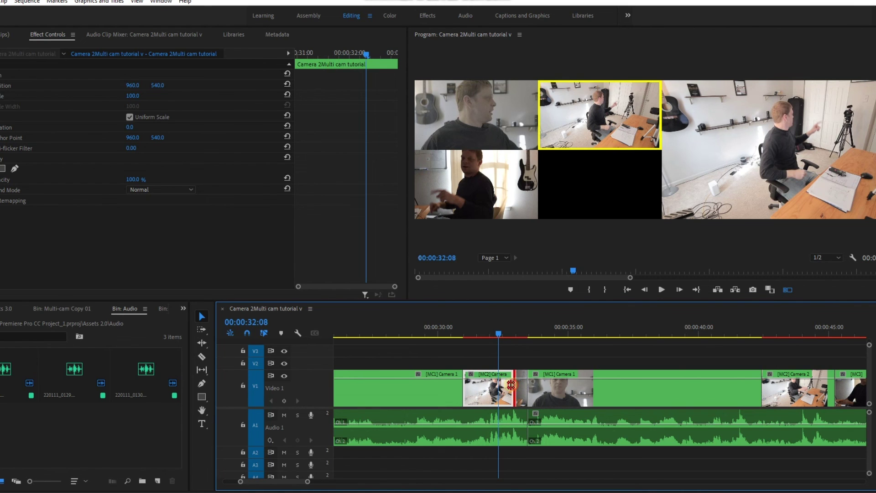
left_click_drag(511, 384, 498, 387)
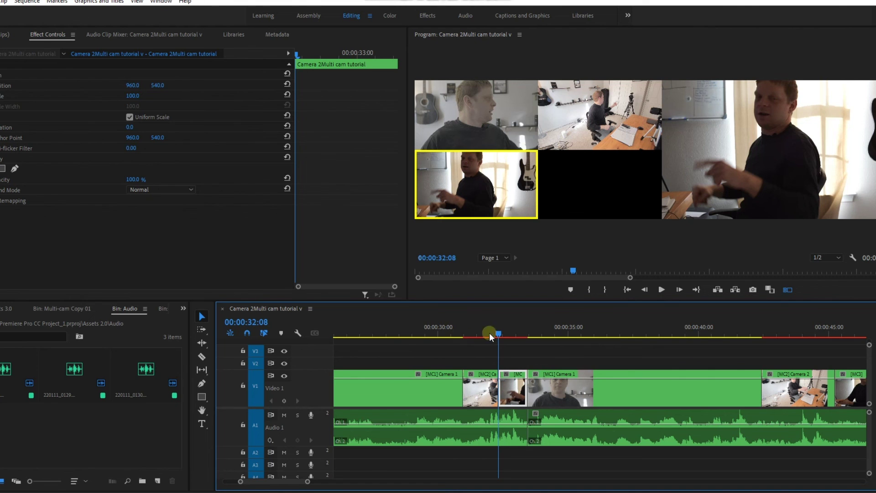
left_click(451, 331)
key("space")
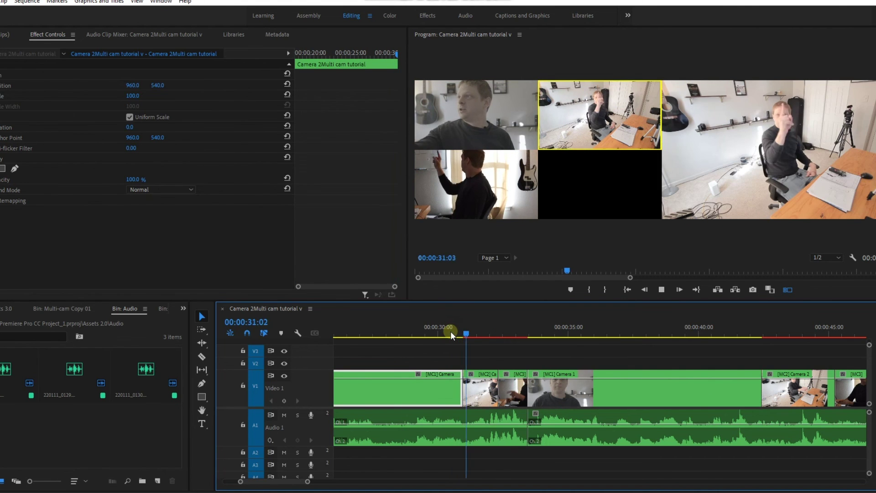